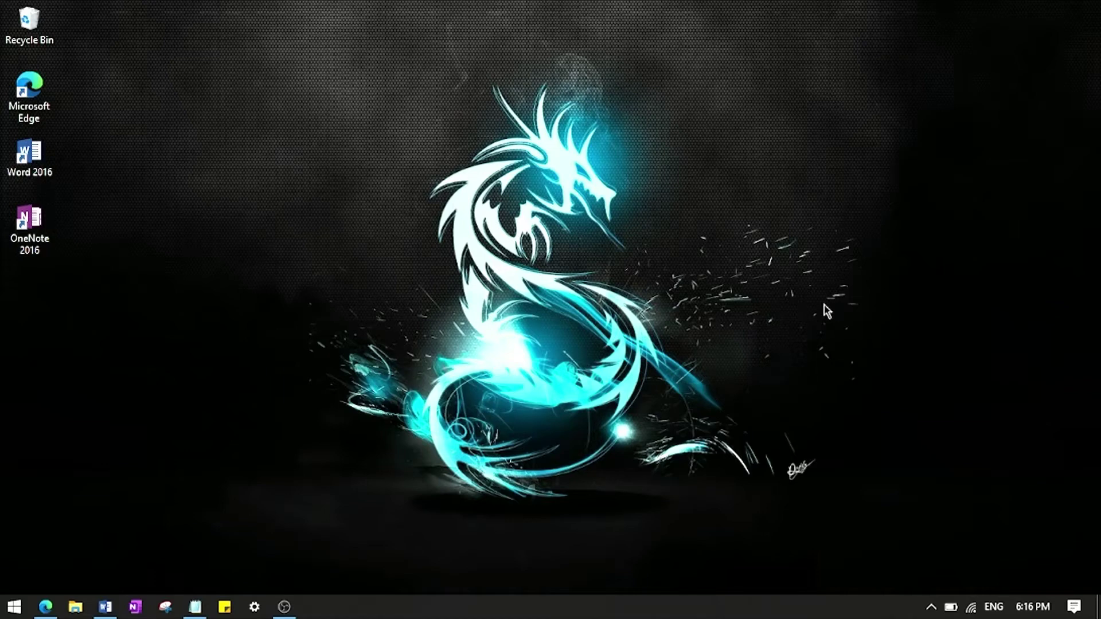
Switch to the Untitled Notepad window, minimise it to the desktop, and bring up the window switcher again.
drag(236, 36, 569, 485)
key(alt+Tab)
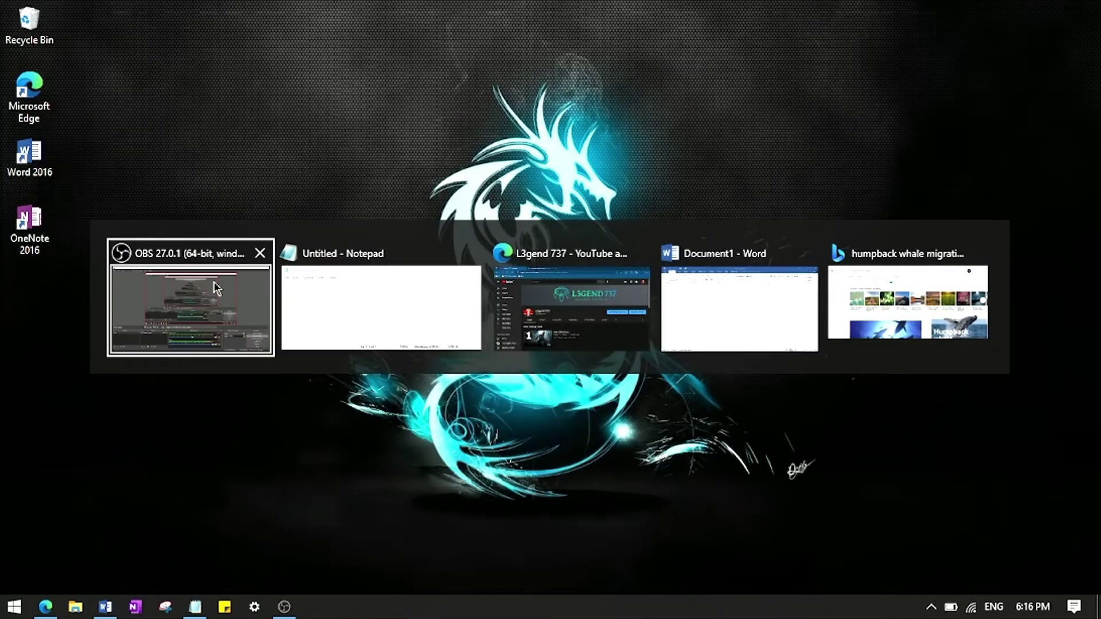
click(724, 422)
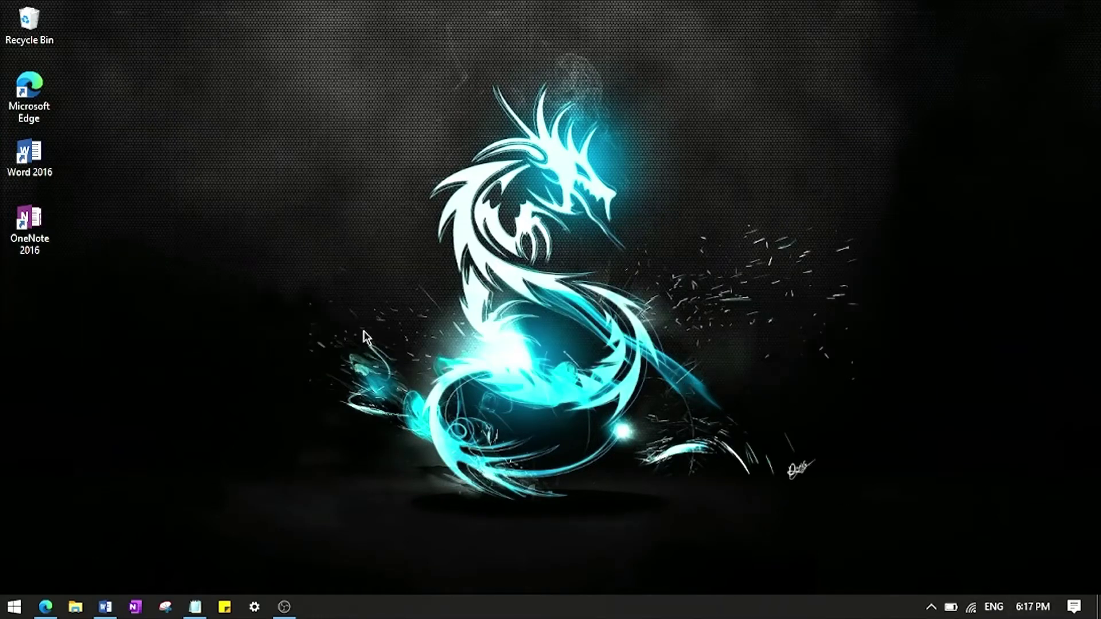
key(alt+Tab)
key(alt+Tab)
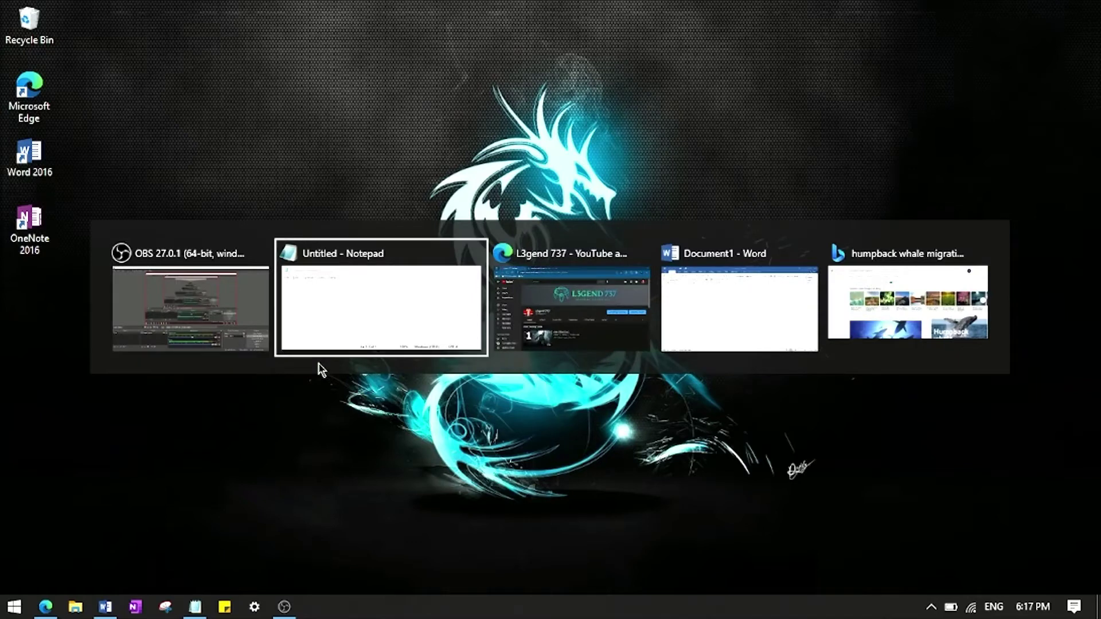
key(super+d)
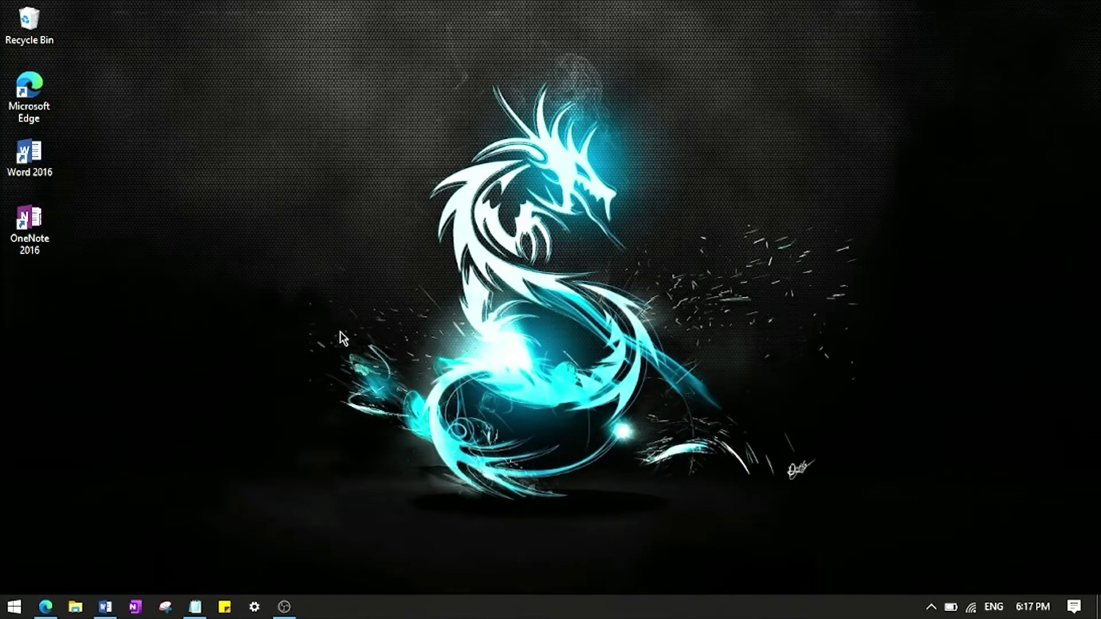
key(alt+Tab)
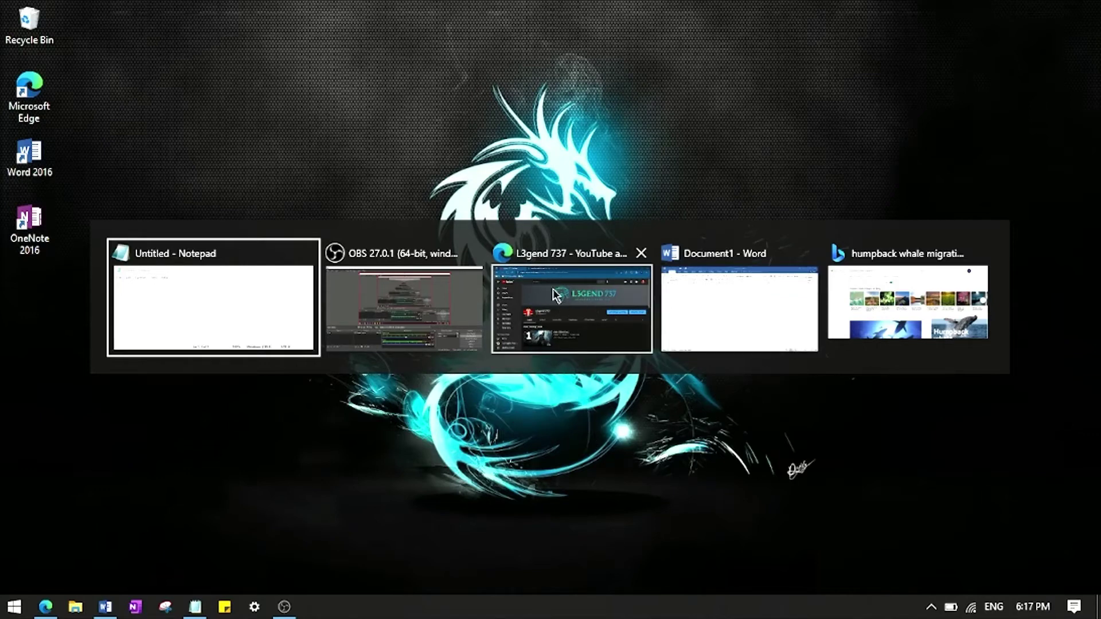
Bring the L3gend 737 YouTube window forward and switch between the YouTube and Bing tabs.
click(579, 294)
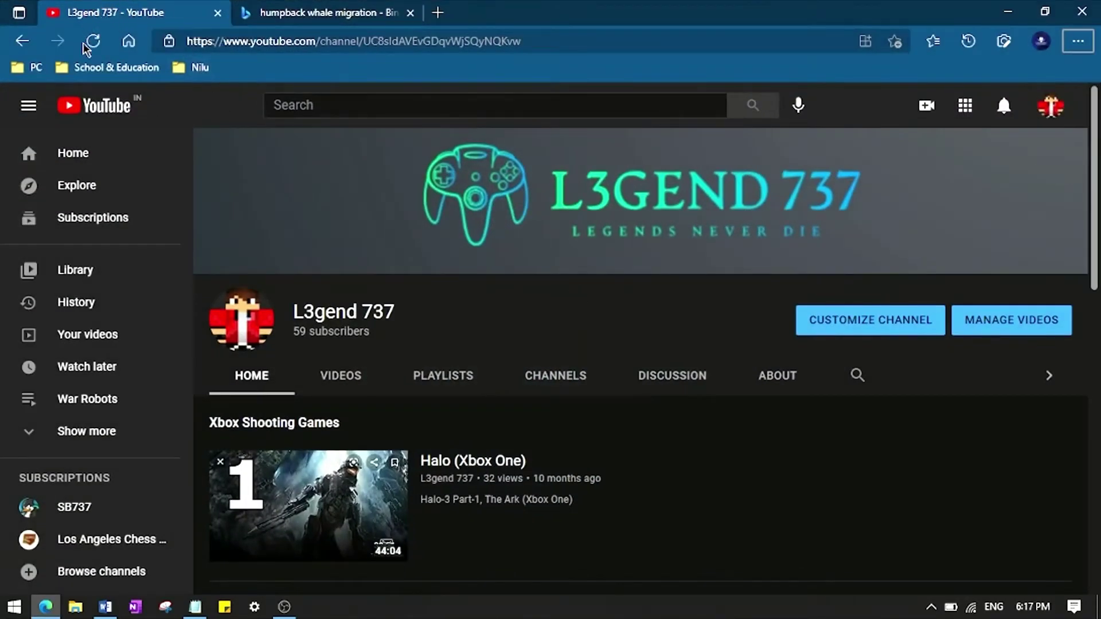
click(313, 13)
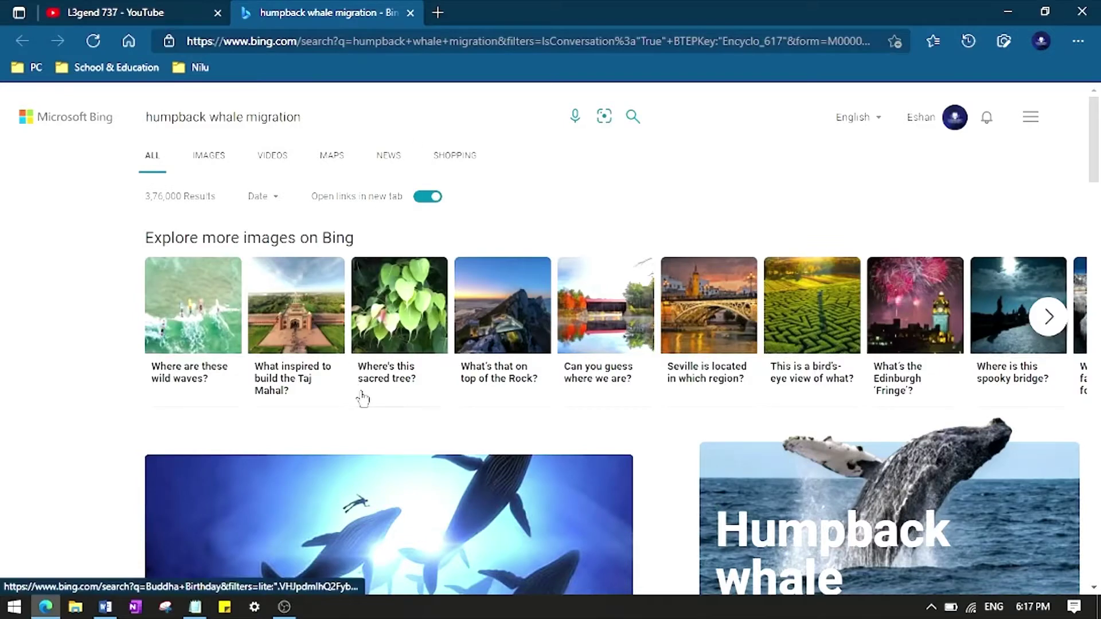
click(114, 17)
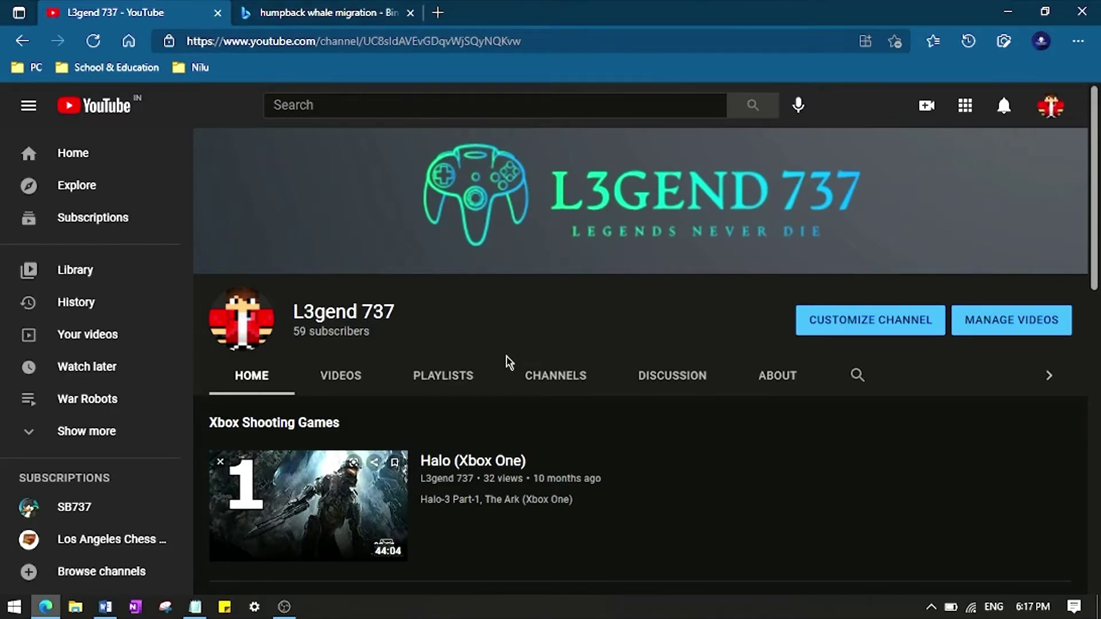
key(alt+Tab)
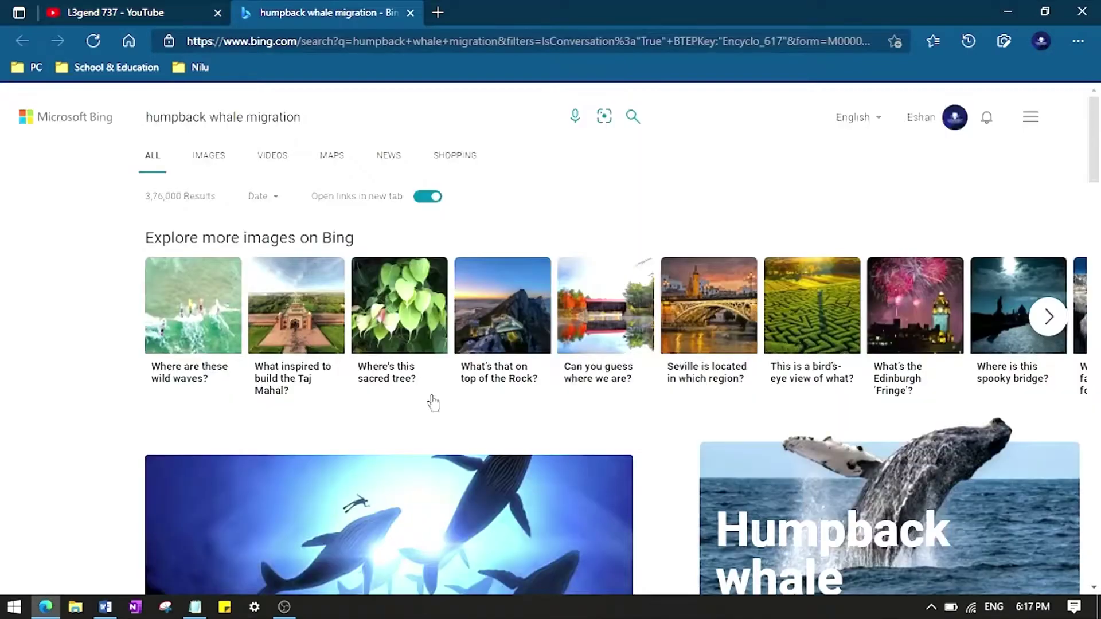
Bring the humpback whale Bing results forward, then minimise everything to the bare desktop.
click(314, 336)
click(1098, 607)
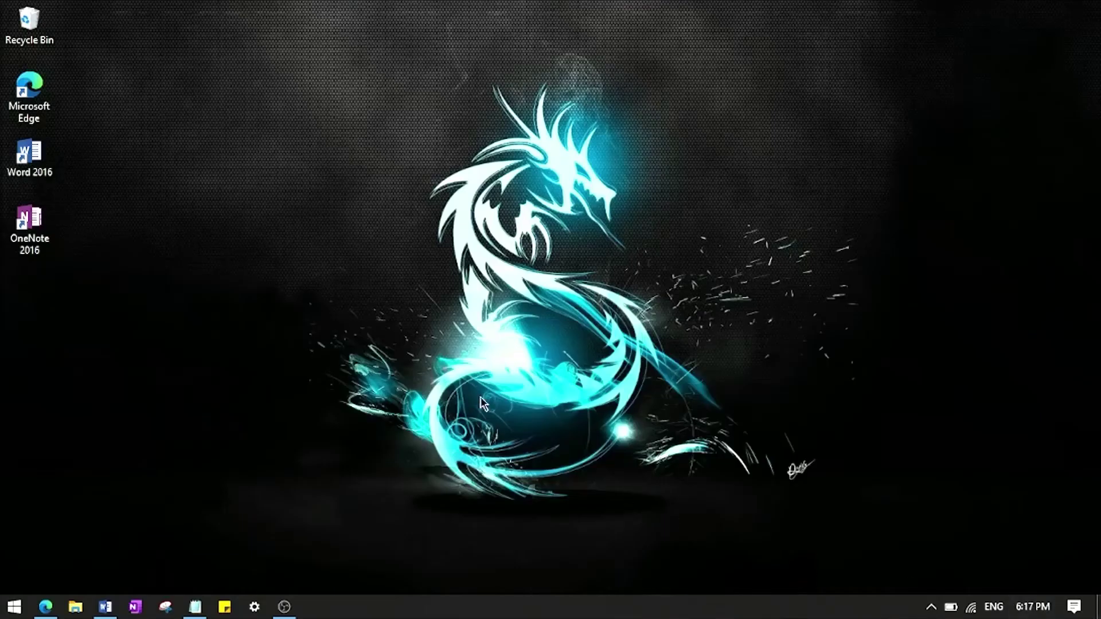
key(alt+Tab)
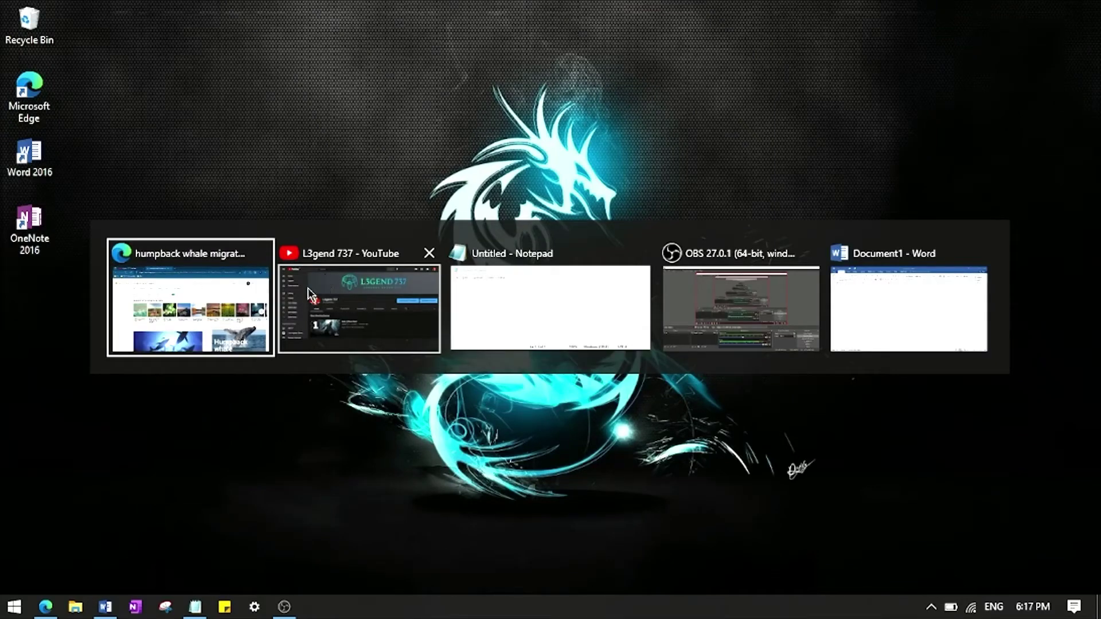
click(261, 335)
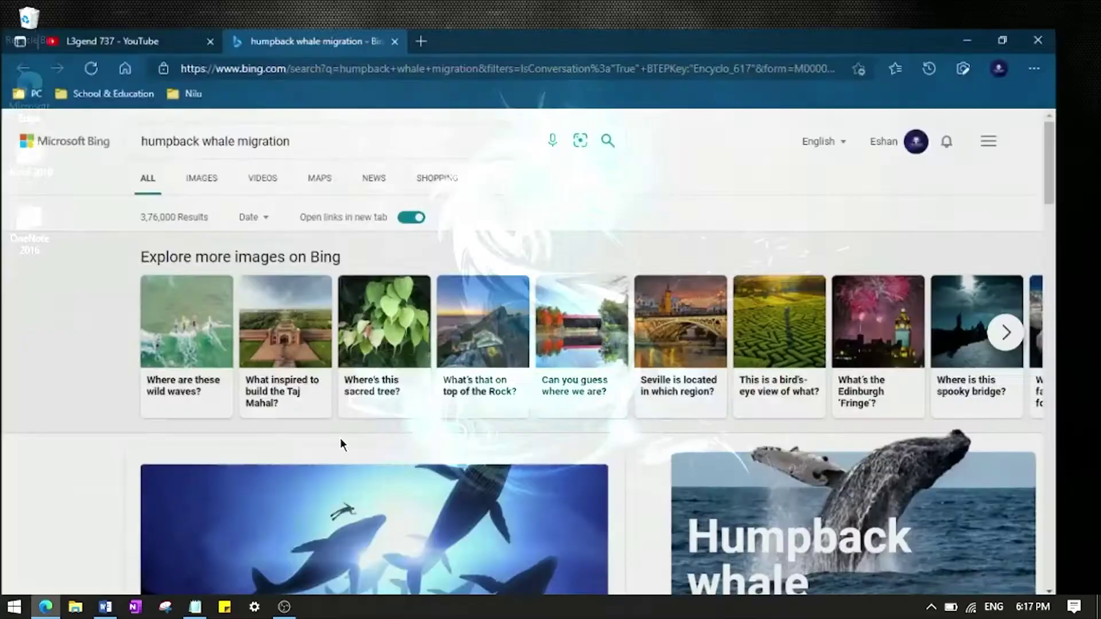
key(super+d)
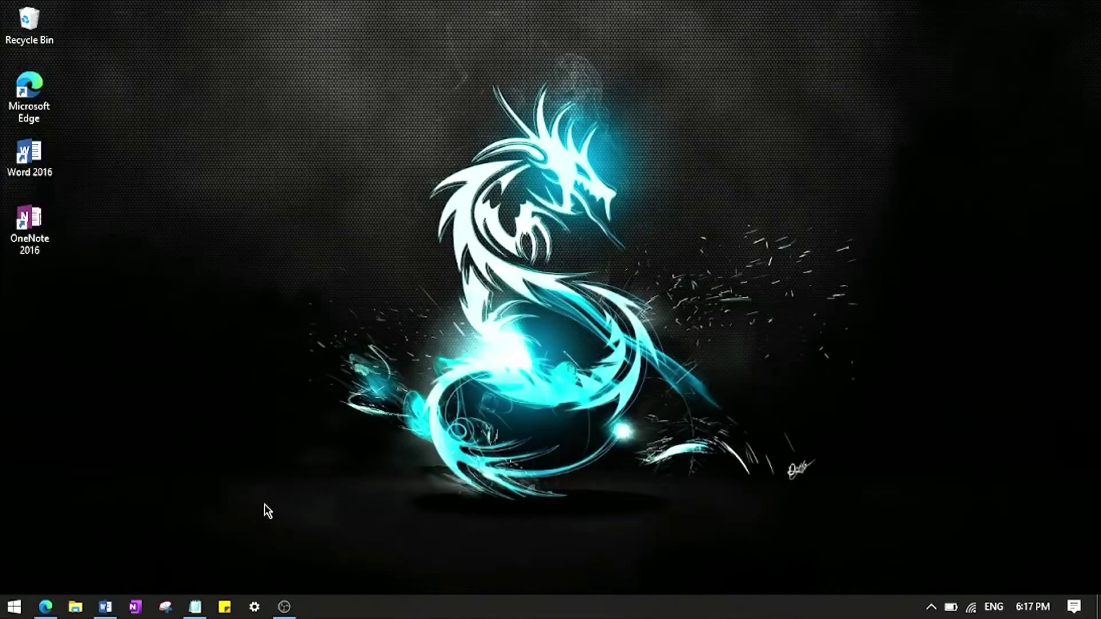
Launch Windows Settings from the taskbar gear icon.
click(254, 606)
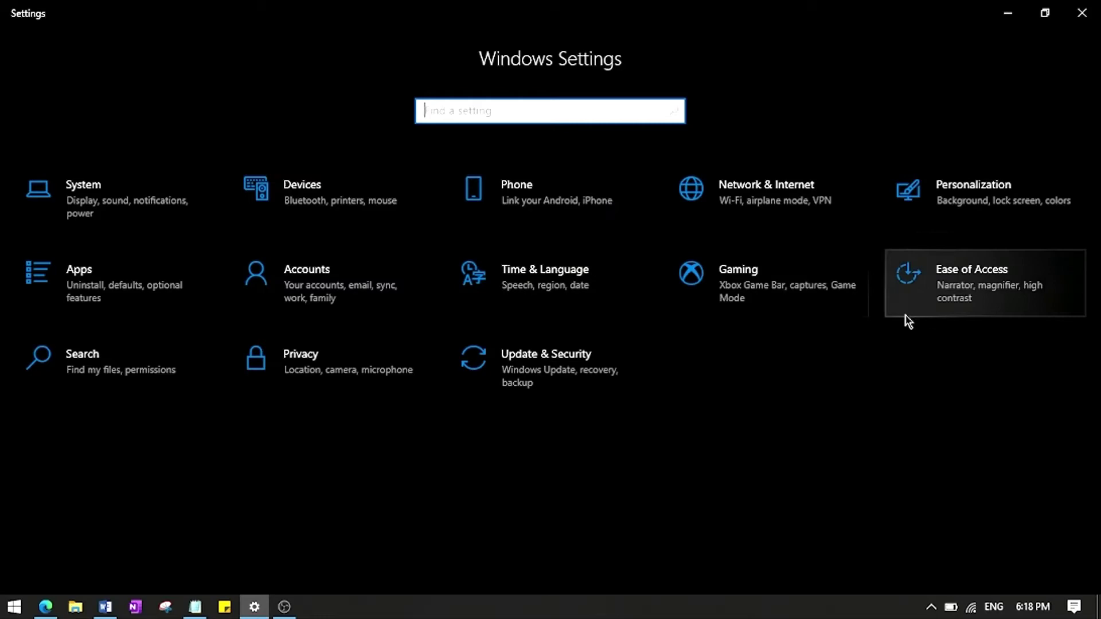
In Edge, open a new tab with the Settings page, close it, and return to the L3gend 737 YouTube tab.
click(46, 607)
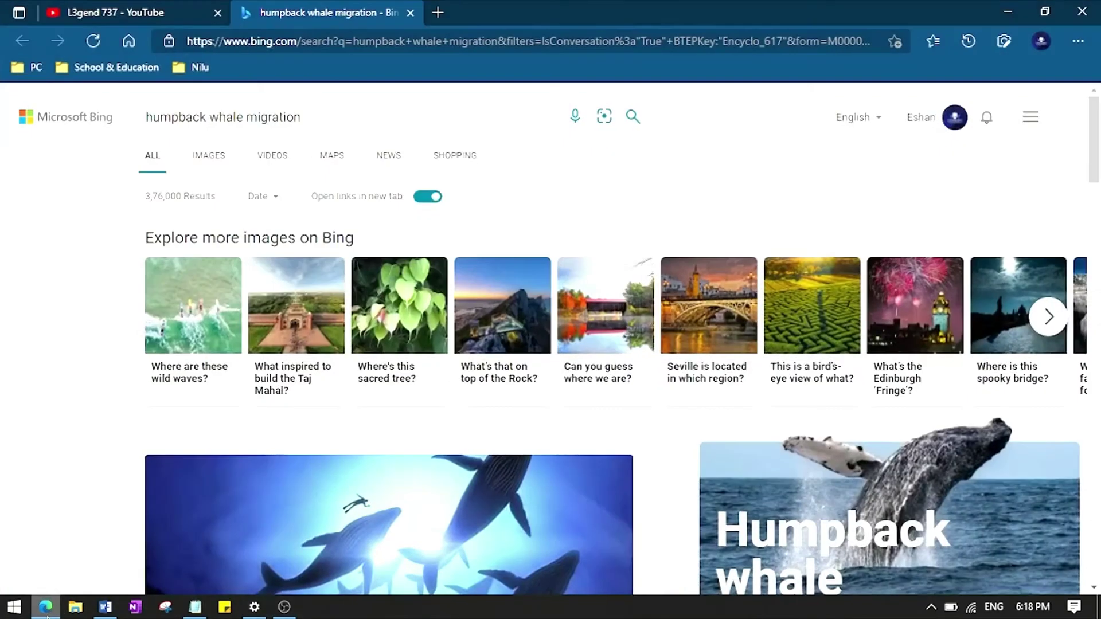
click(438, 12)
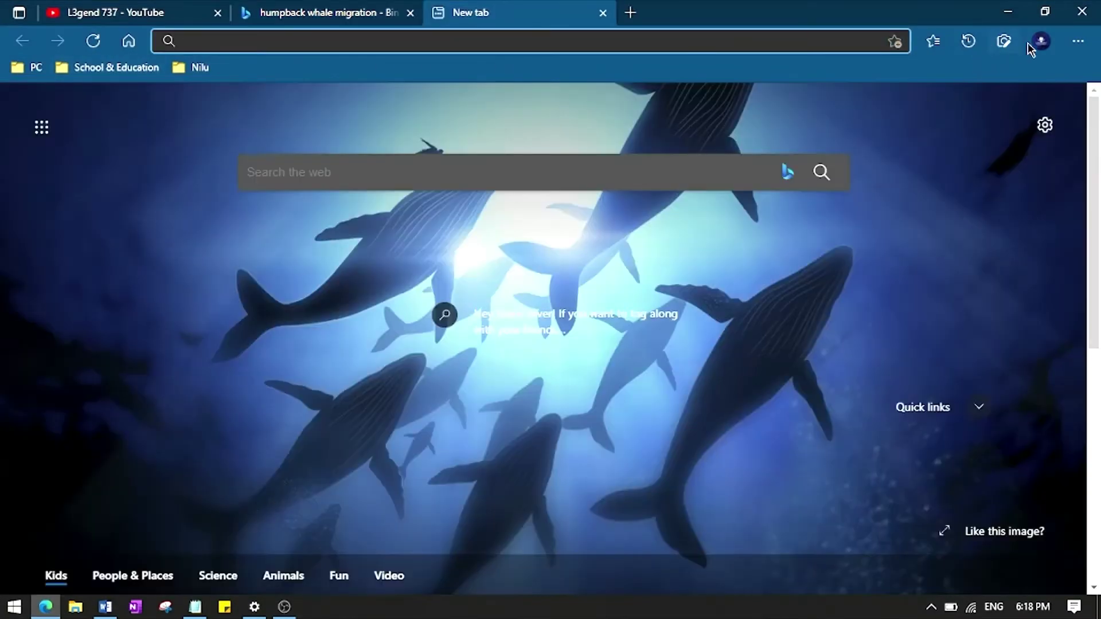
click(1078, 41)
click(860, 489)
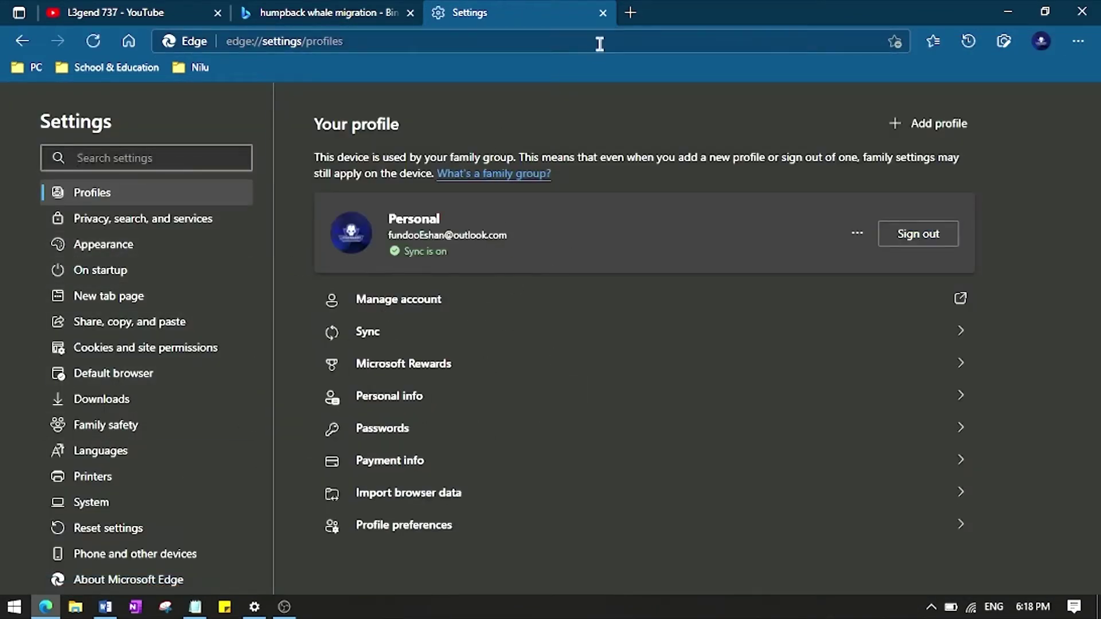
click(603, 15)
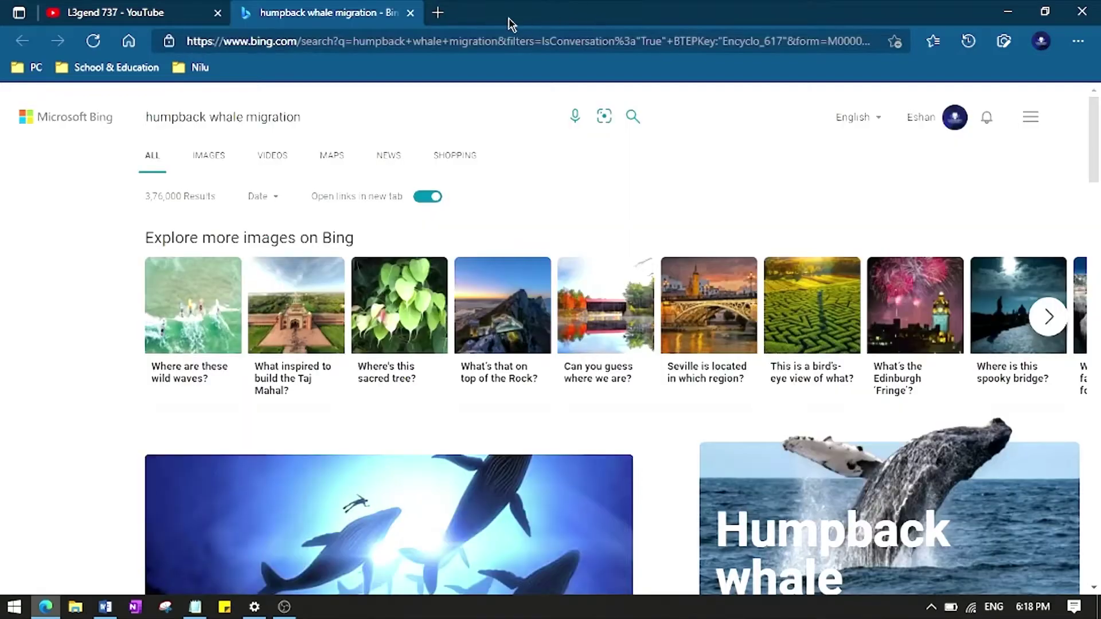
click(143, 12)
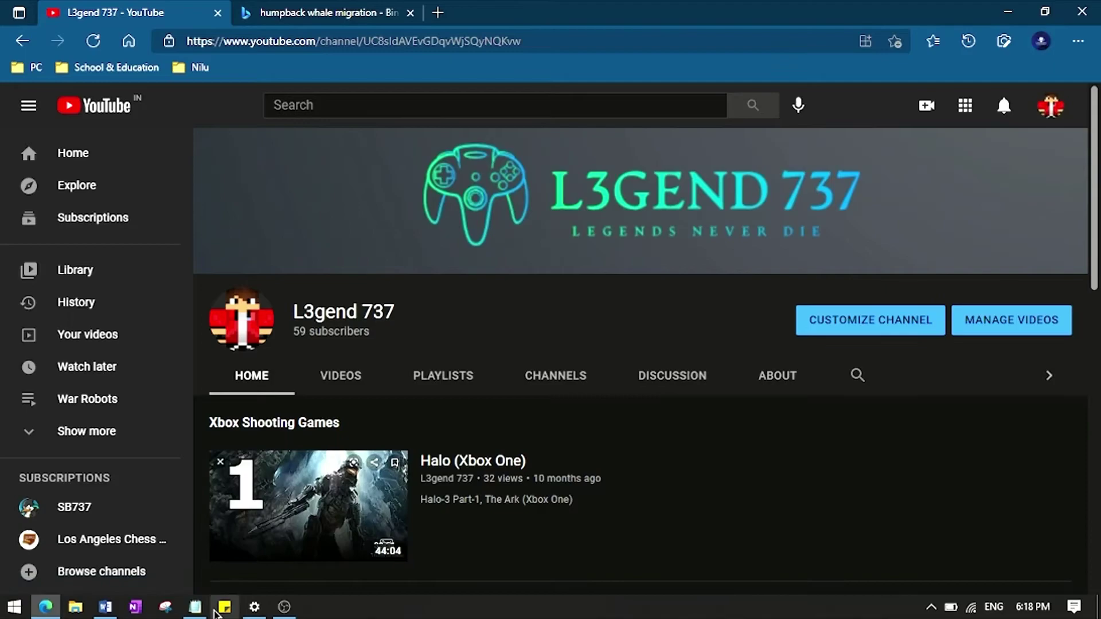
Go to System > Multitasking in Settings and scroll to the Alt + Tab section.
mouse_move(254, 607)
click(276, 560)
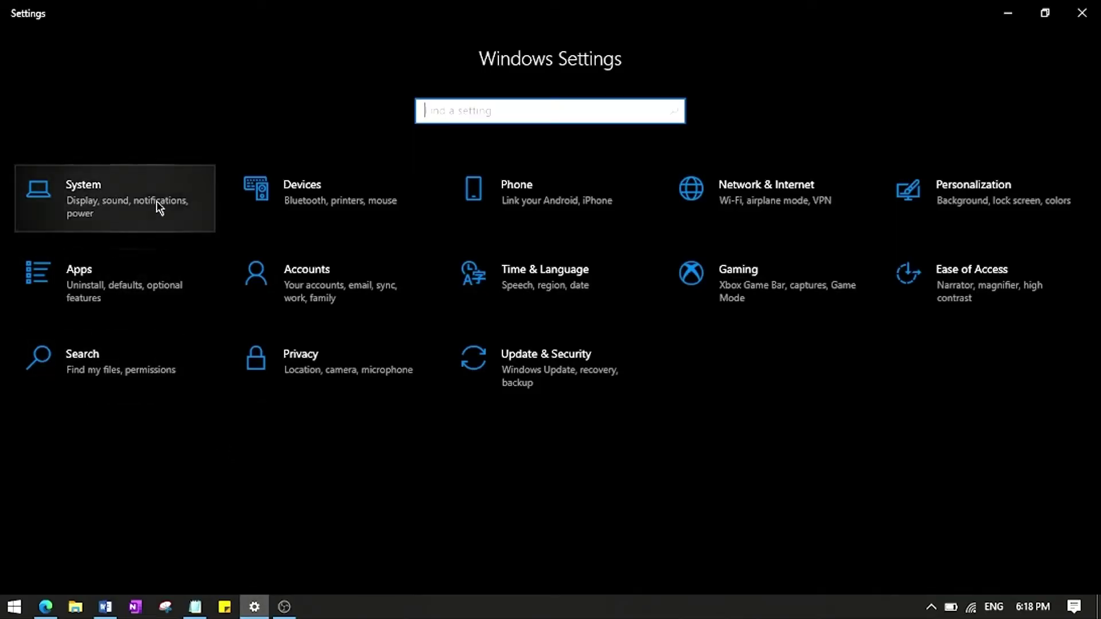
click(84, 198)
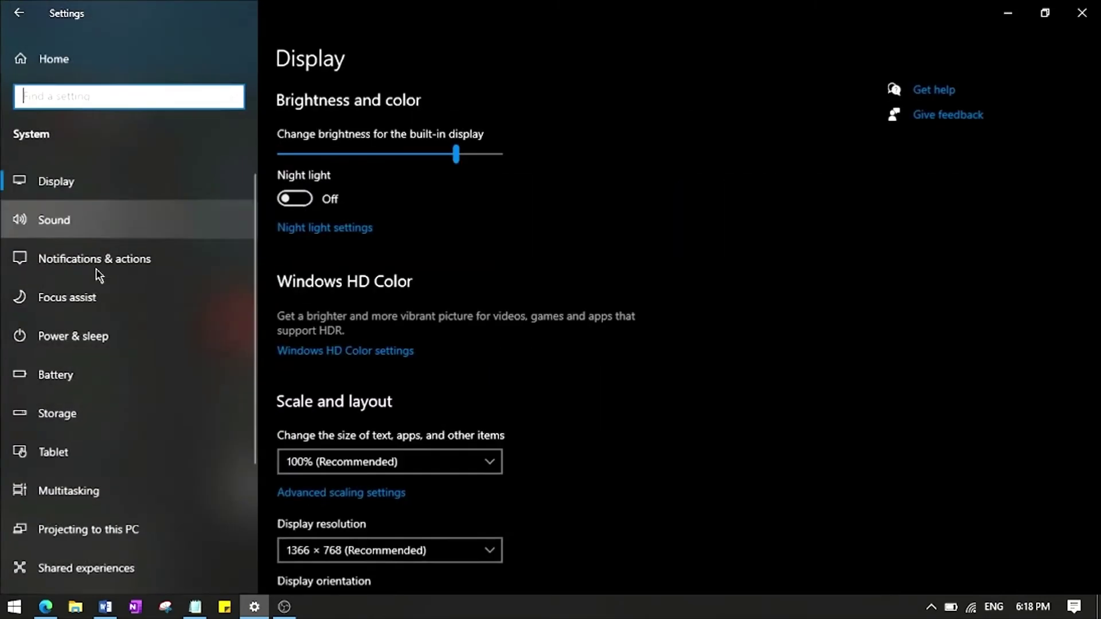
scroll(100, 509, down, 3)
scroll(104, 528, up, 3)
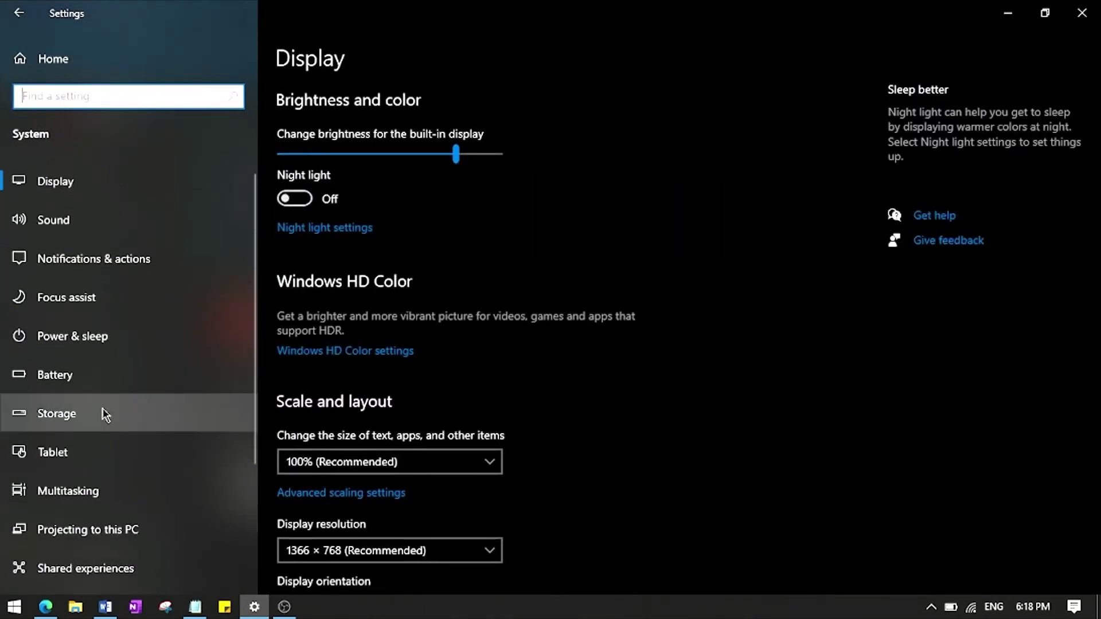
click(81, 497)
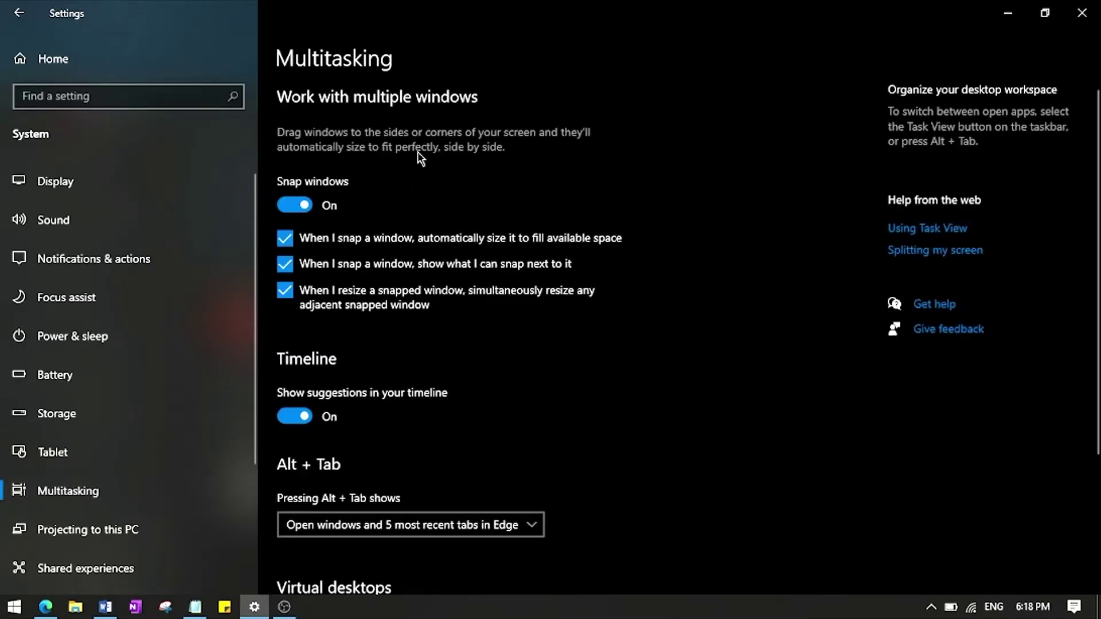
scroll(623, 433, down, 3)
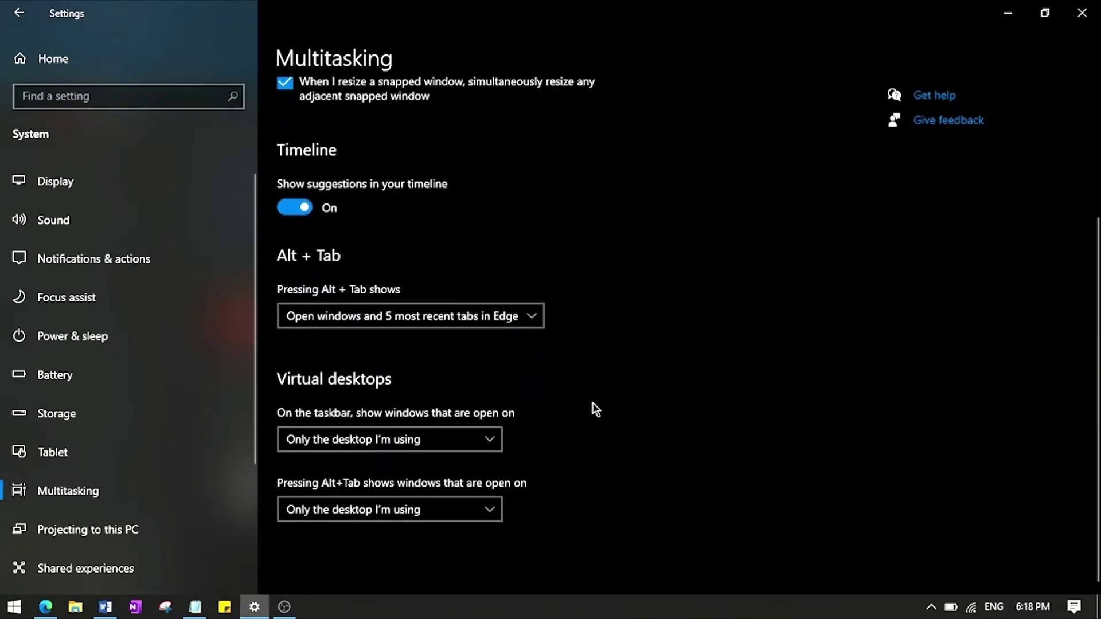
scroll(596, 410, up, 4)
scroll(310, 344, down, 3)
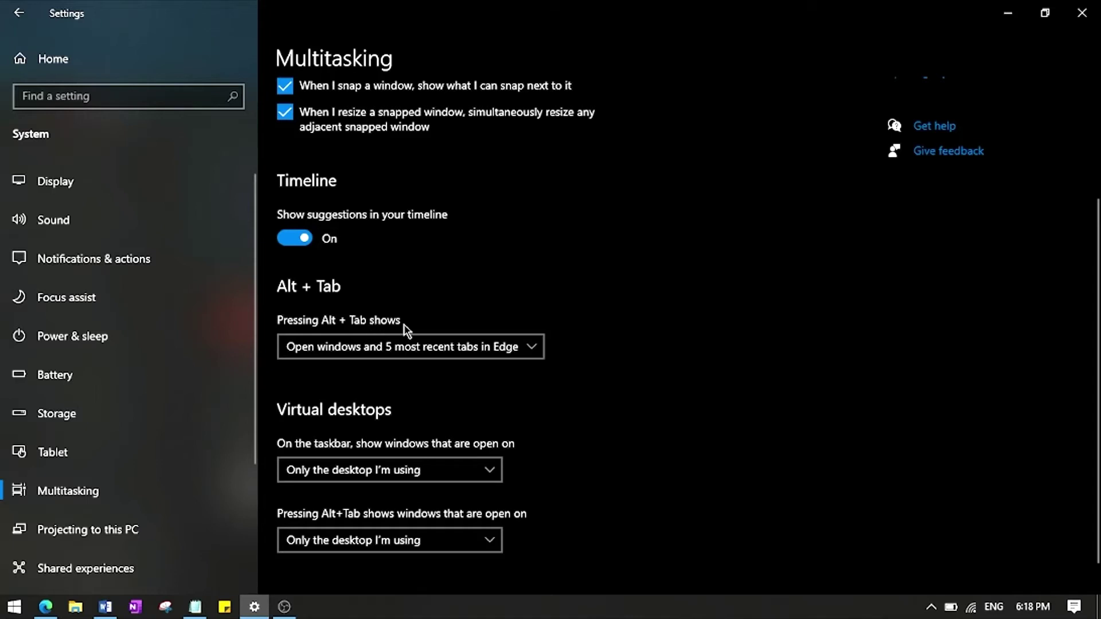
Set 'Pressing Alt + Tab shows' to 'Open windows only' and close the Settings window.
click(320, 346)
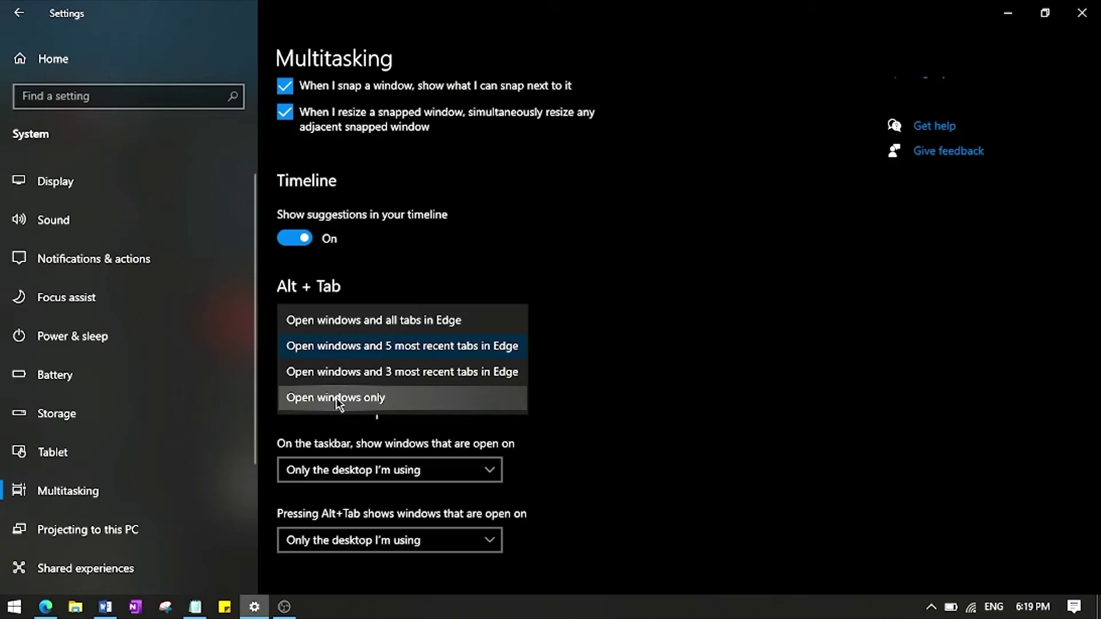
click(195, 607)
click(112, 607)
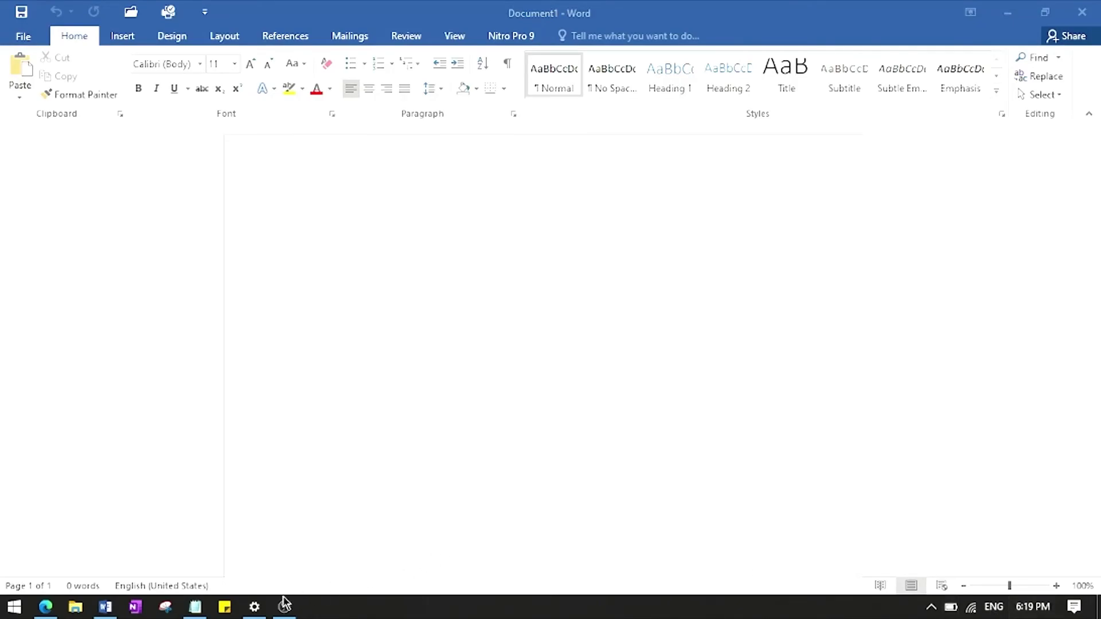
click(254, 606)
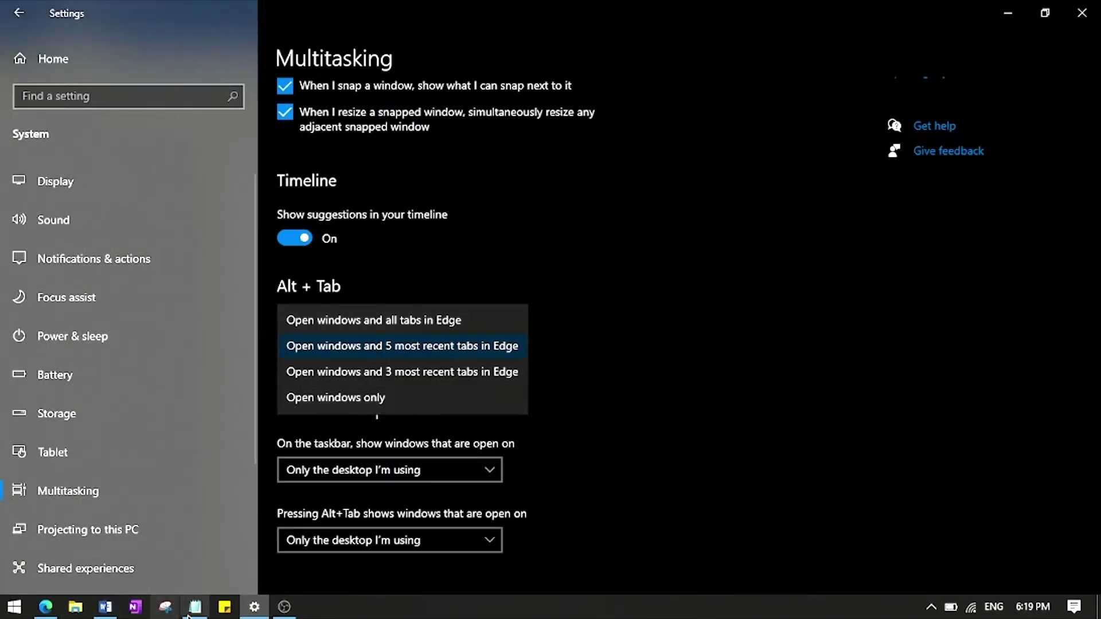
click(46, 606)
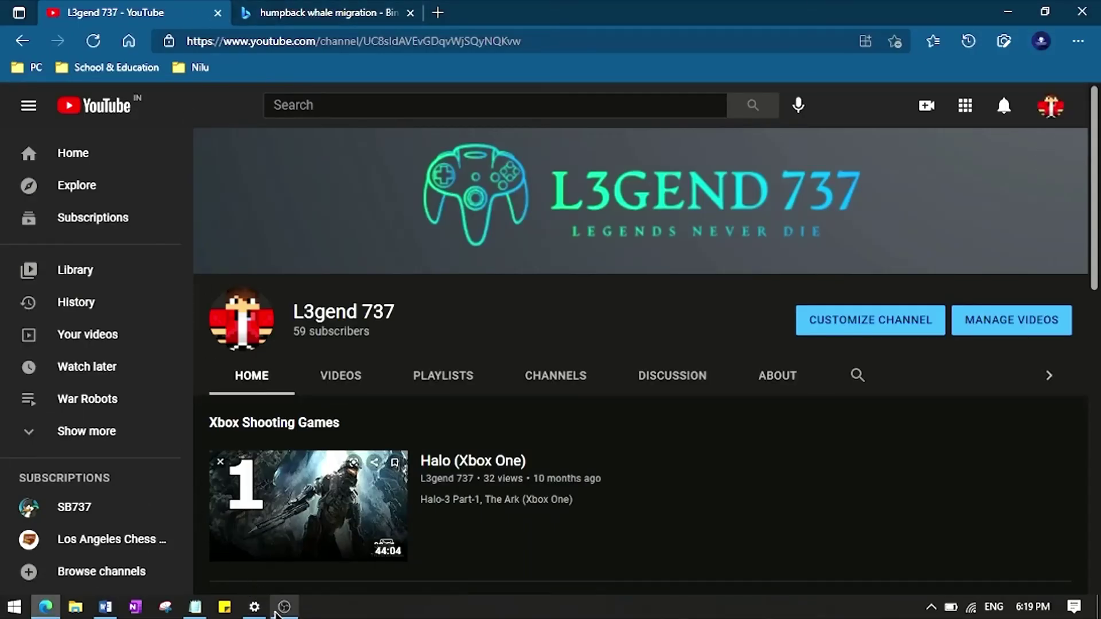
click(254, 607)
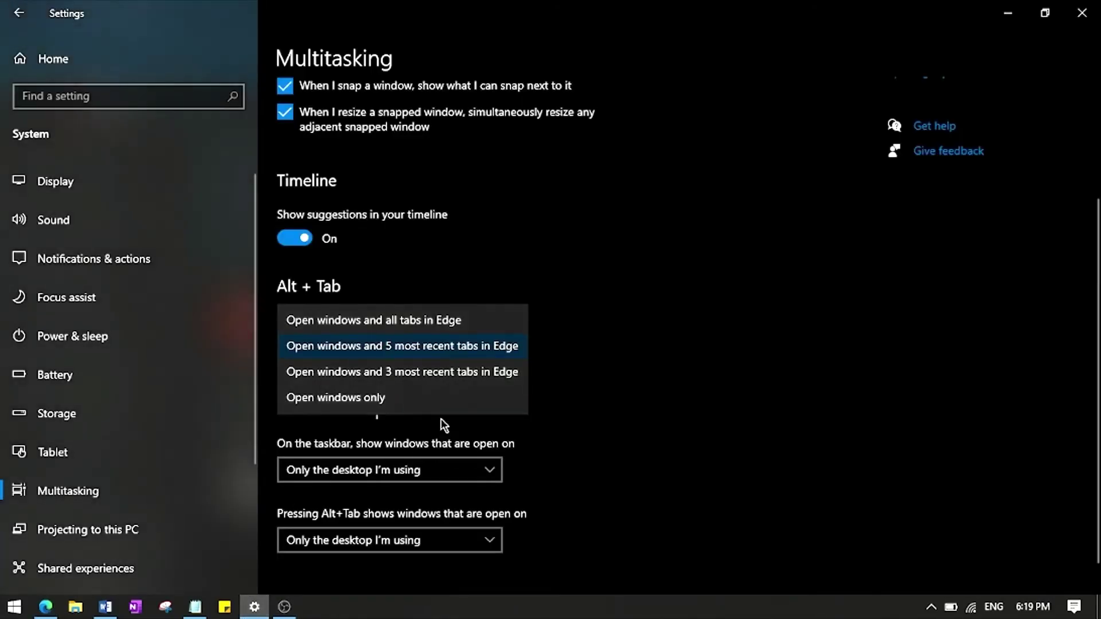
click(364, 399)
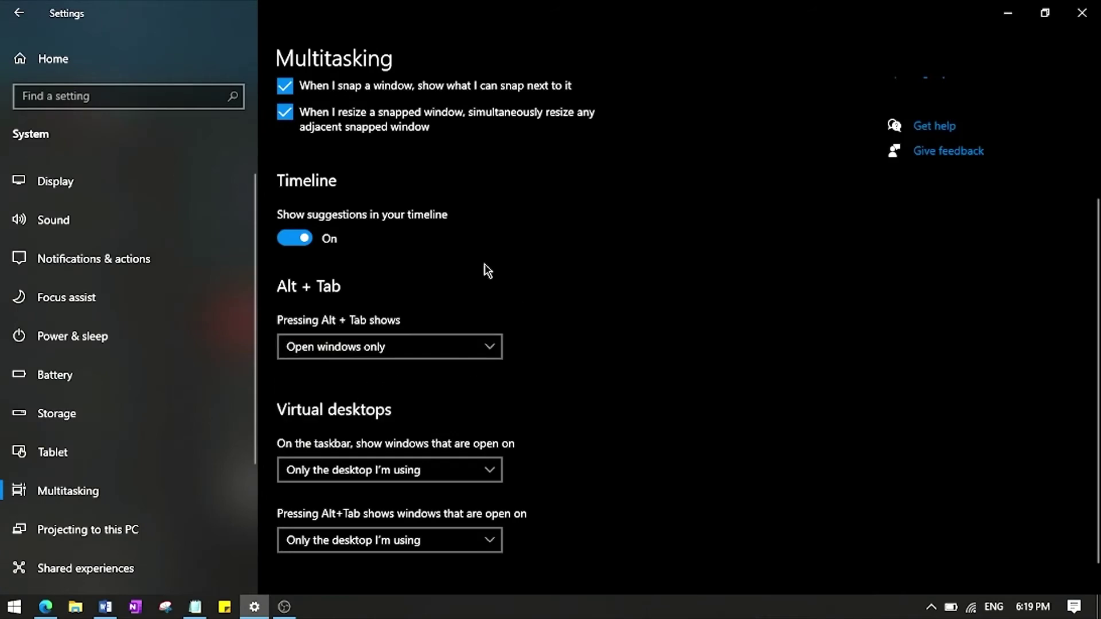
click(1081, 12)
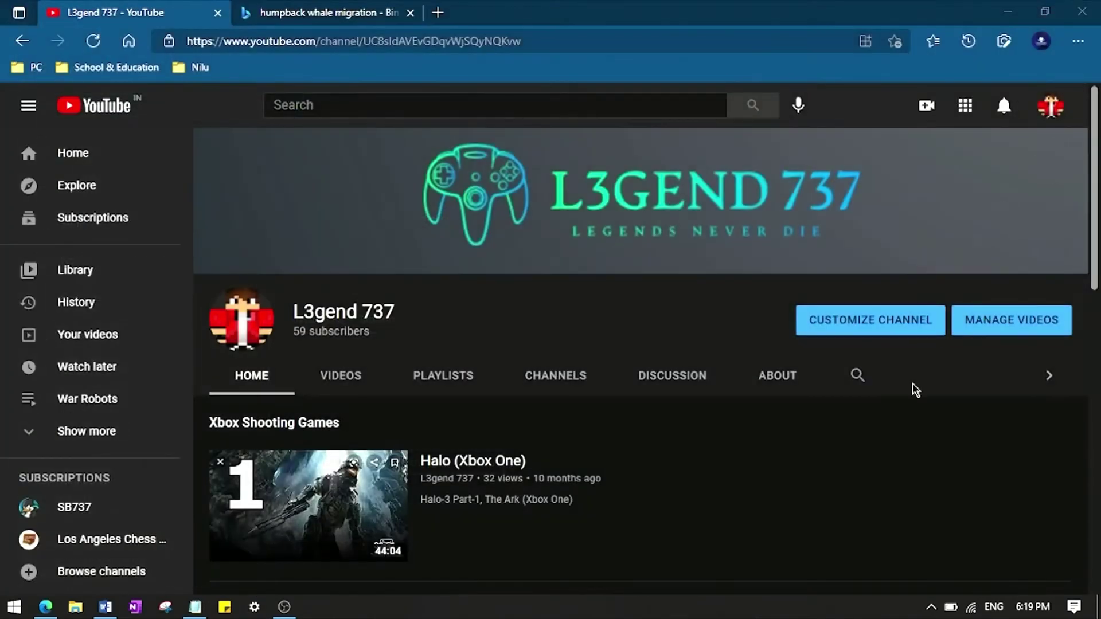
From the desktop, check that Alt+Tab lists Edge as one window, then switch back to Edge.
key(super+d)
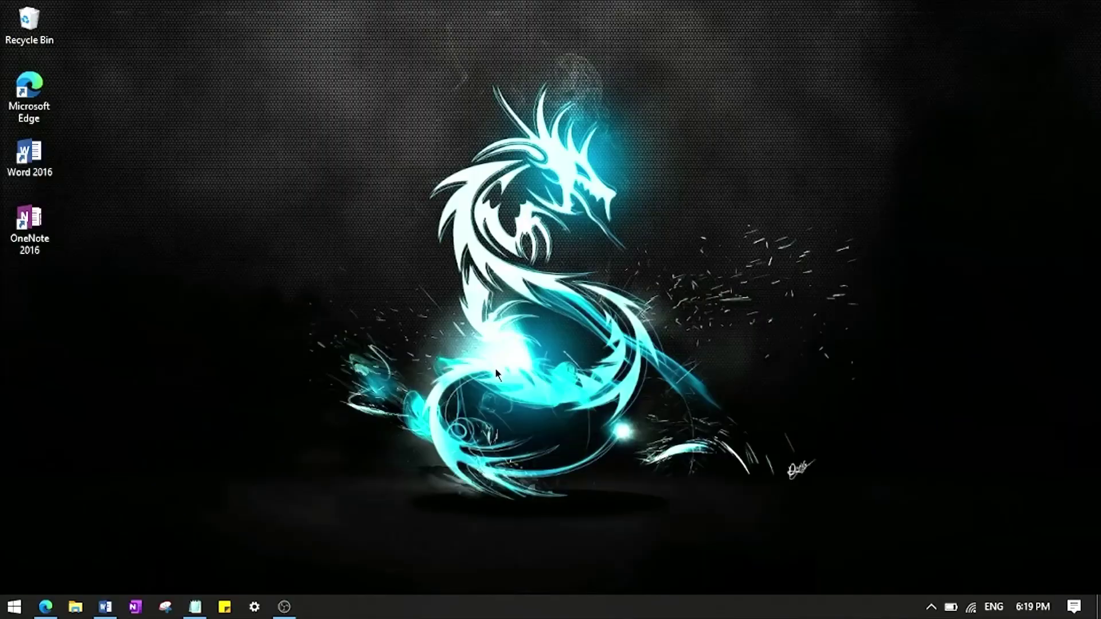
key(alt+Tab)
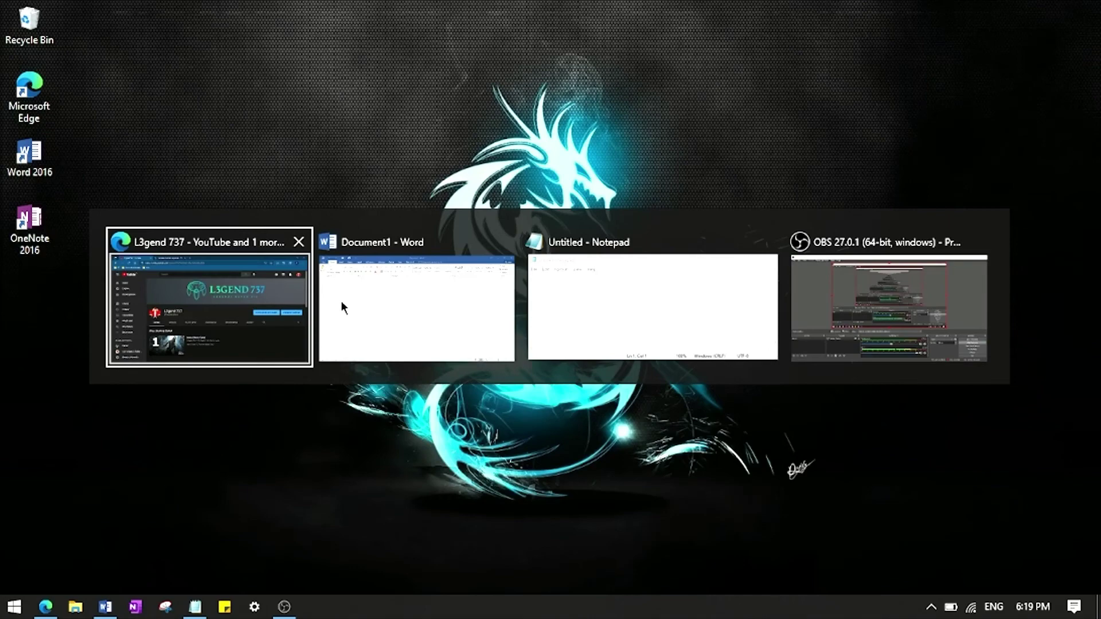
click(215, 314)
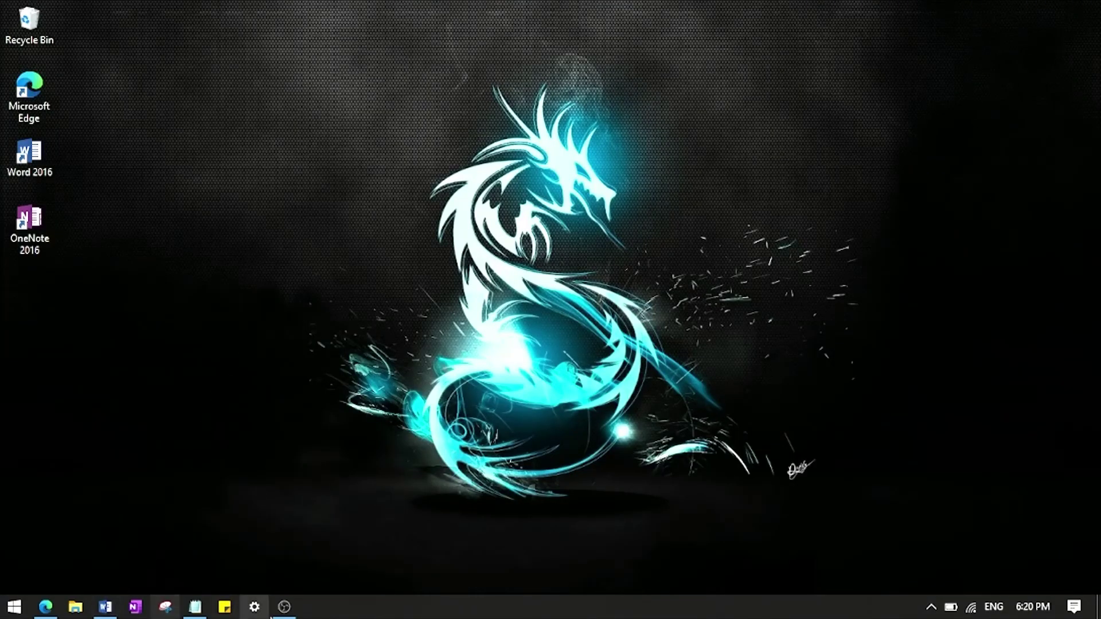
In Edge, add two new tabs and then close both of them.
click(46, 607)
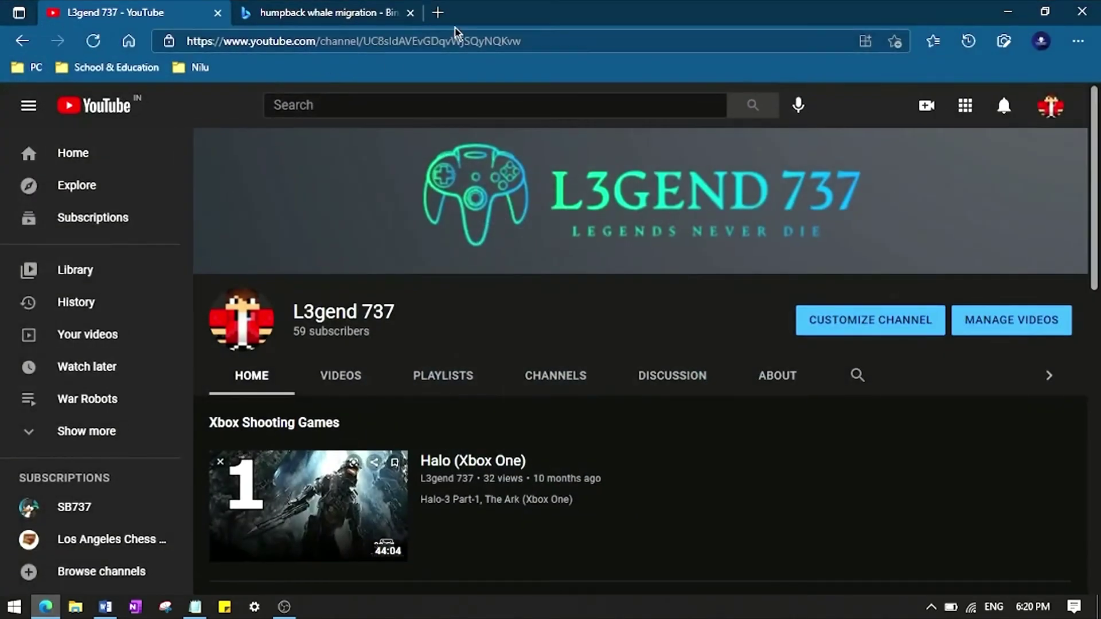
click(436, 13)
click(630, 12)
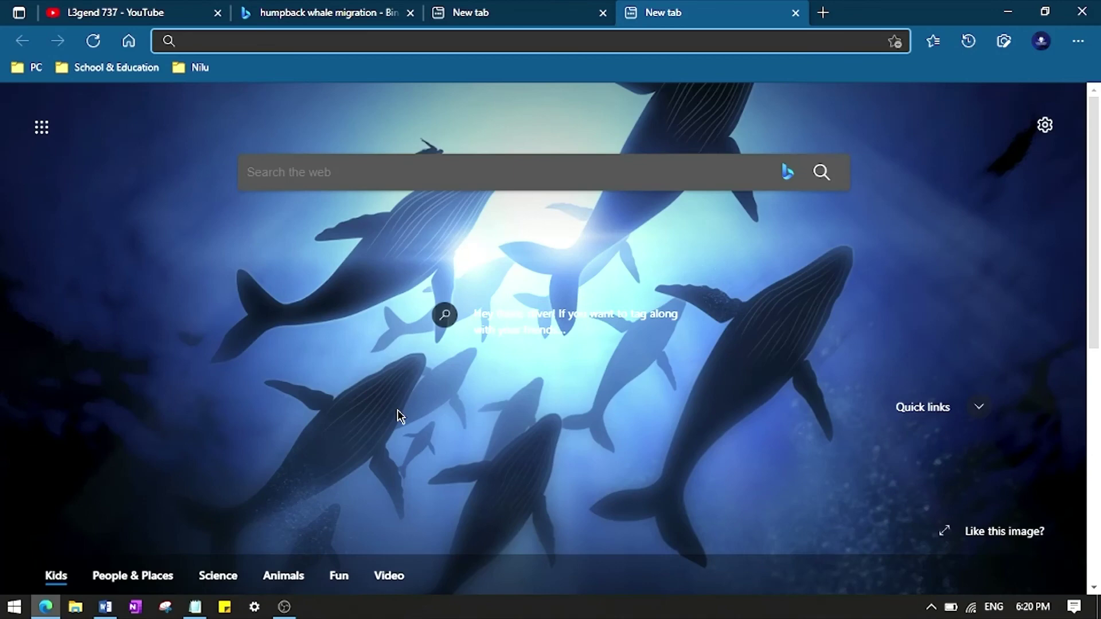
click(795, 13)
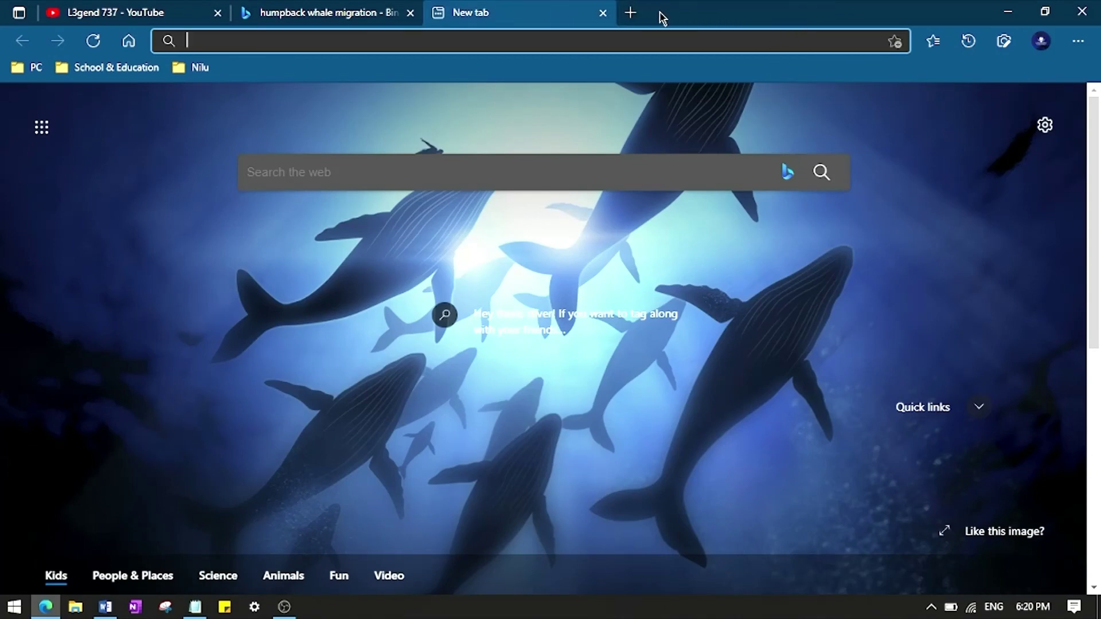
click(603, 12)
Confirm Alt+Tab still shows Edge as a single entry, then minimise all windows to the desktop.
key(alt+Tab)
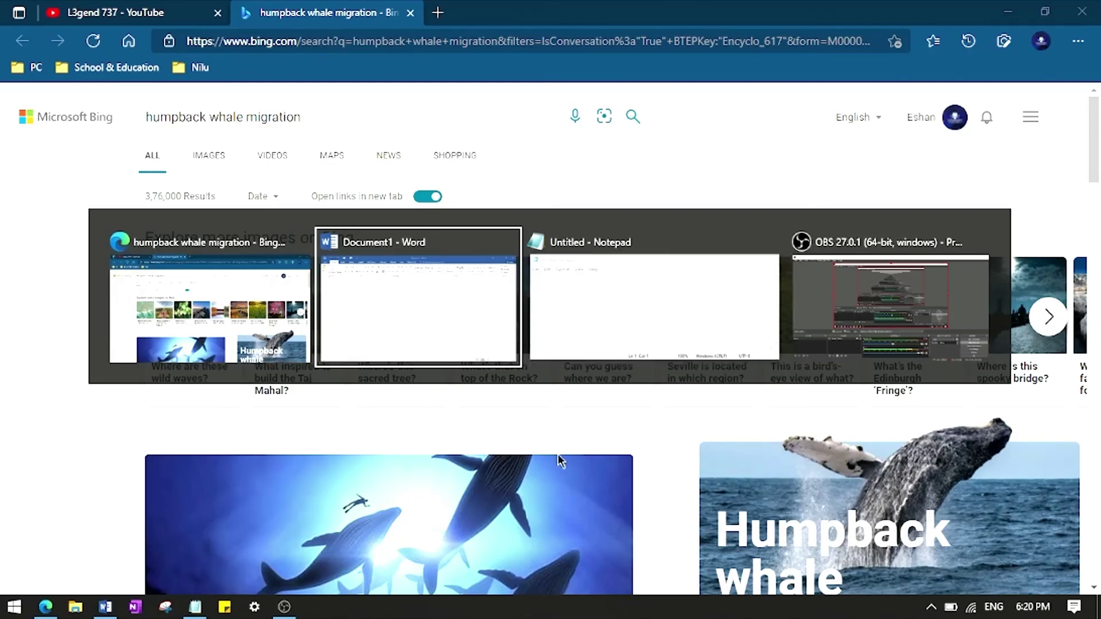
key(alt+Tab)
key(super+d)
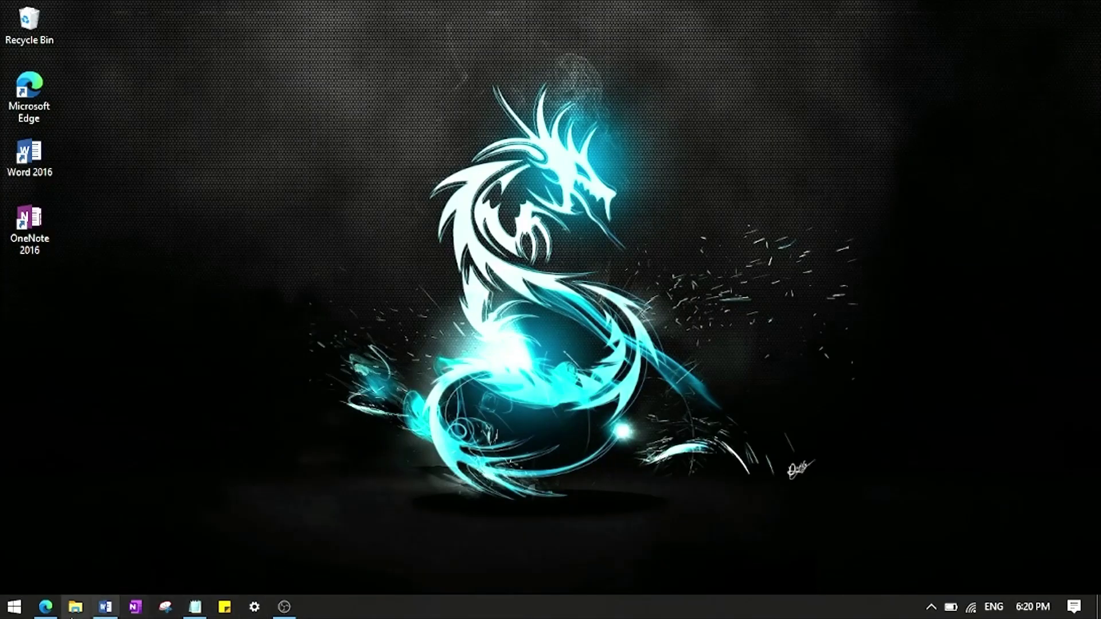